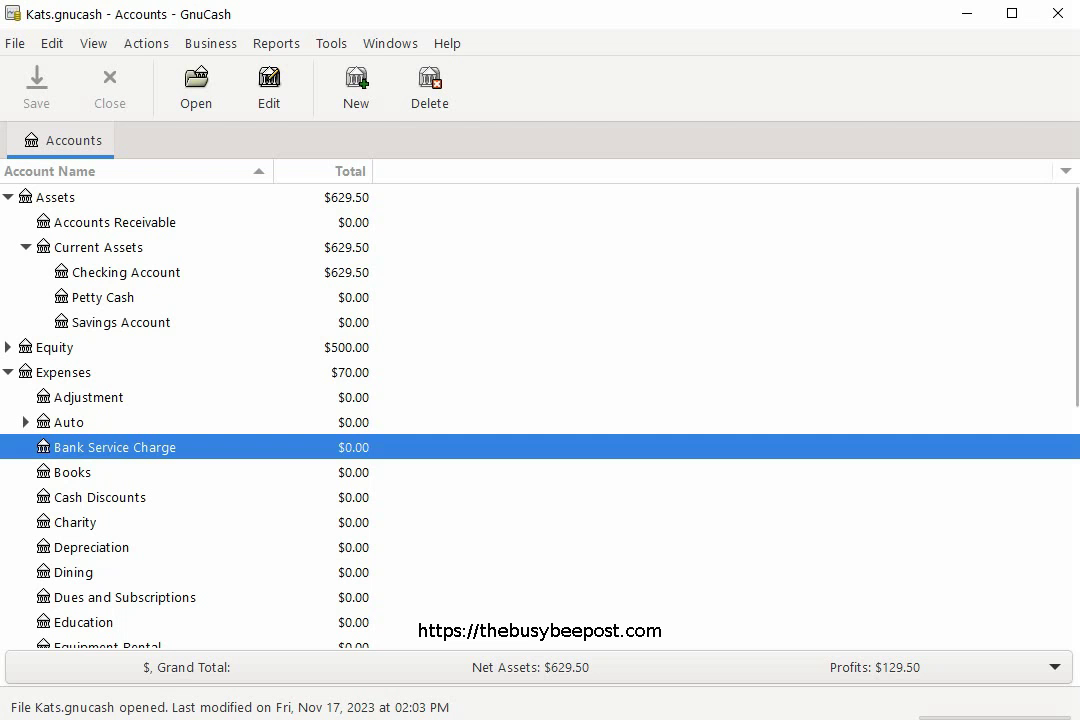
# Start reconciling the Checking Account under Current Assets.
pyautogui.click(158, 276)
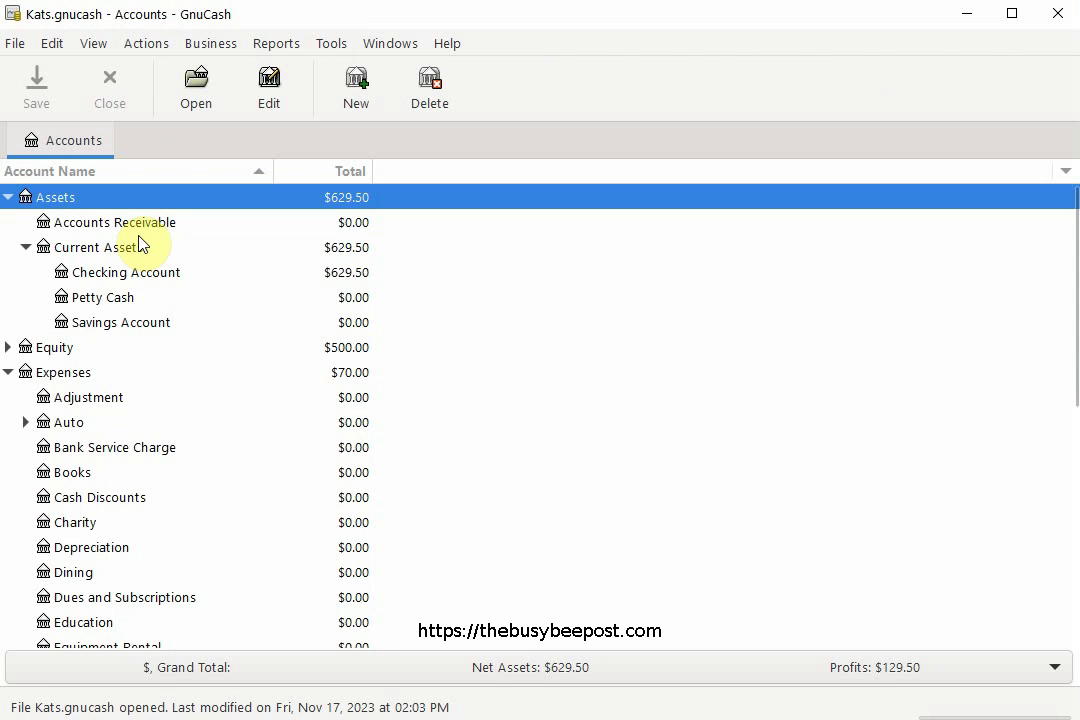
pyautogui.click(138, 274)
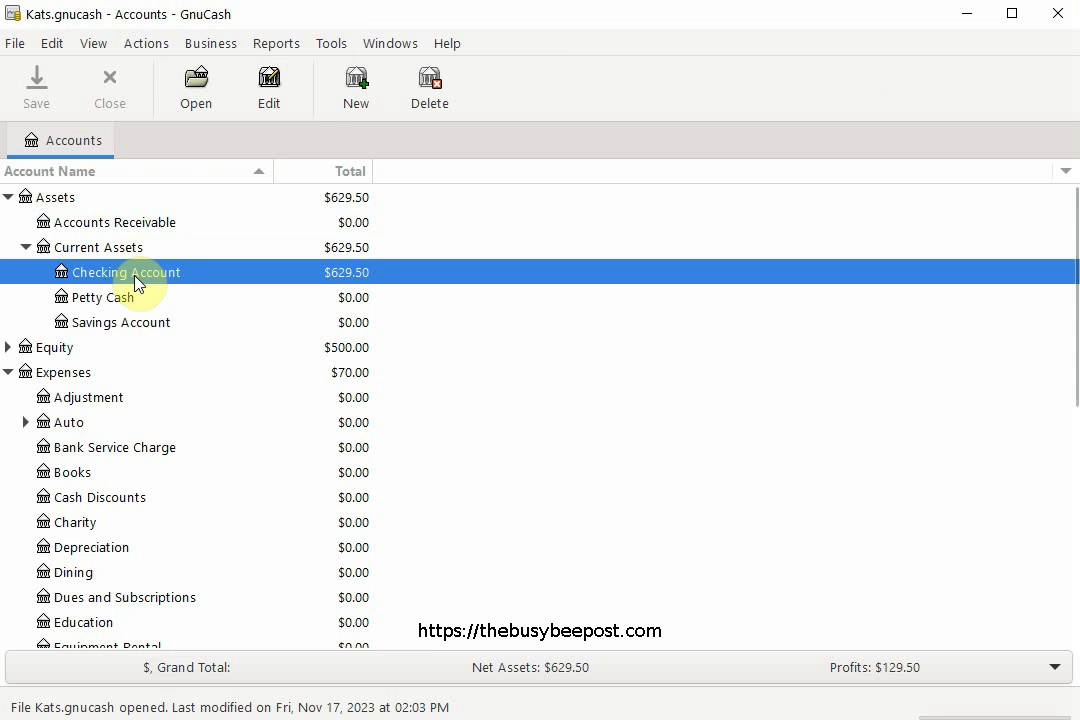
pyautogui.click(148, 47)
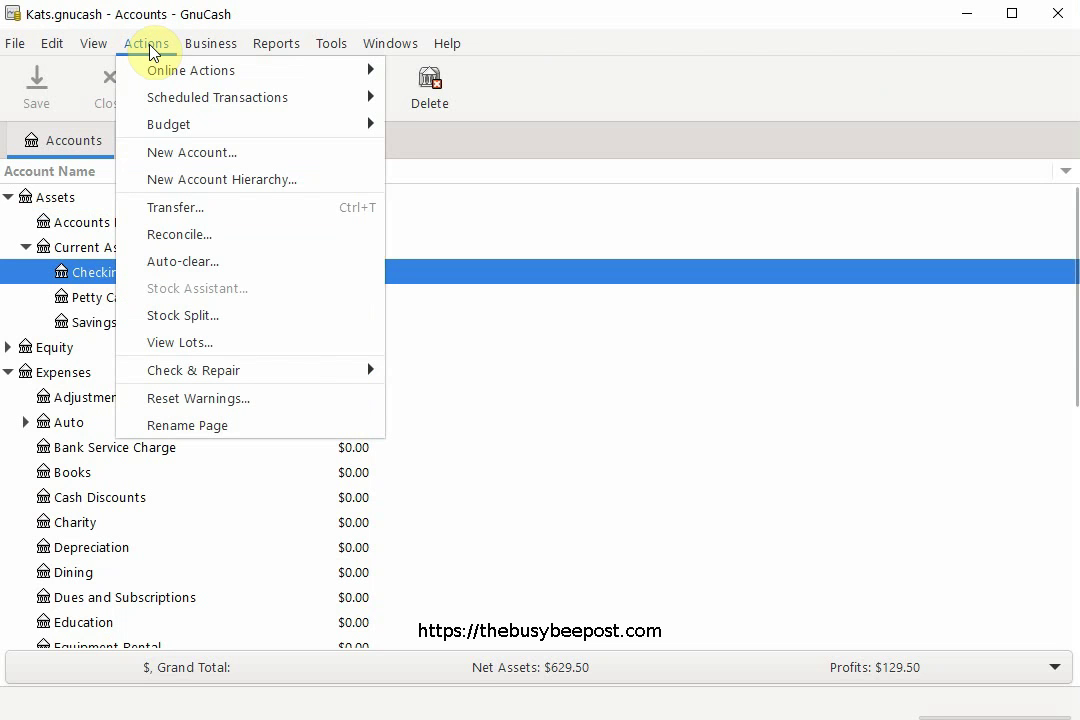
pyautogui.click(195, 238)
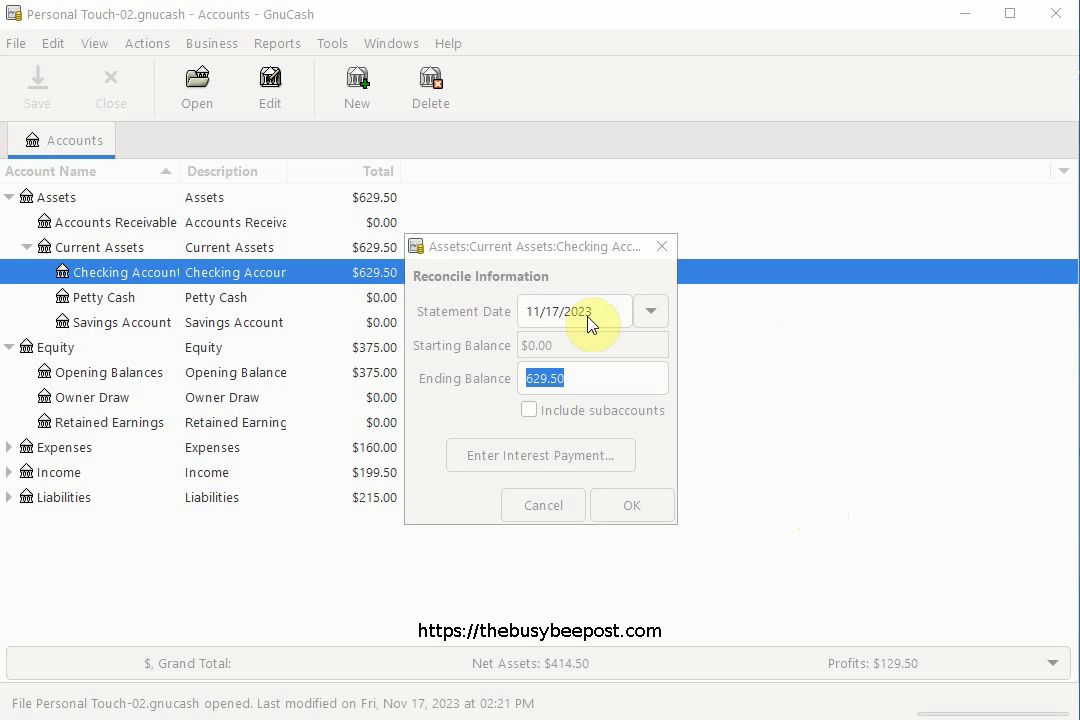
# Set the reconciliation's statement date to 09/30/2023 and include subaccounts.
pyautogui.click(650, 314)
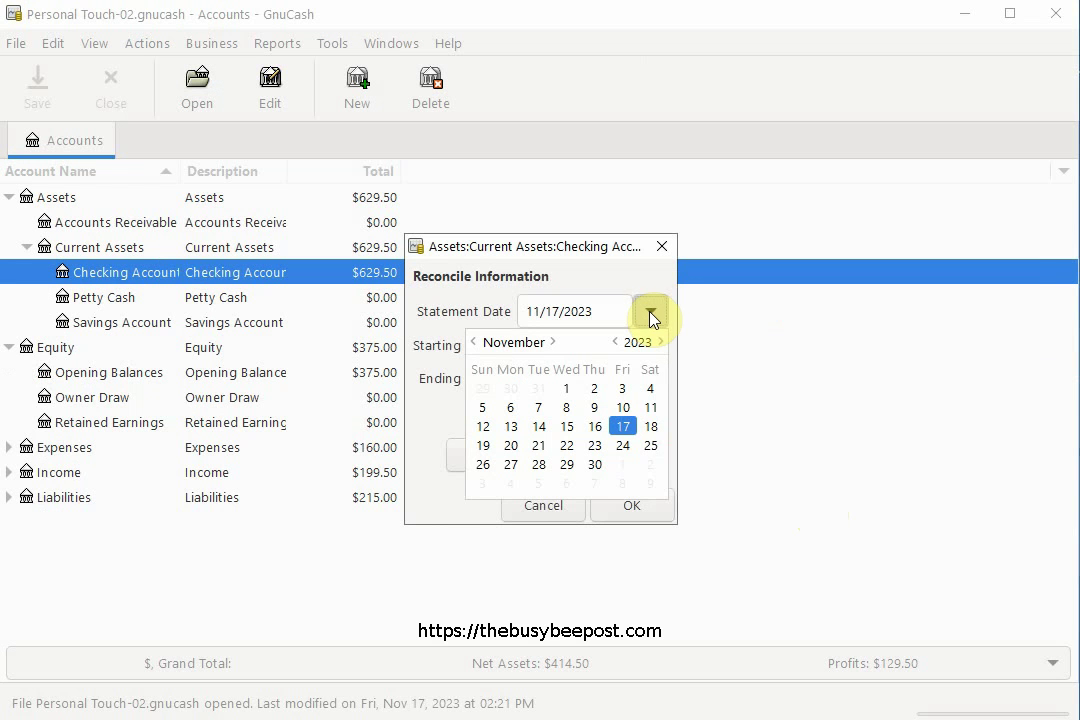
pyautogui.click(475, 343)
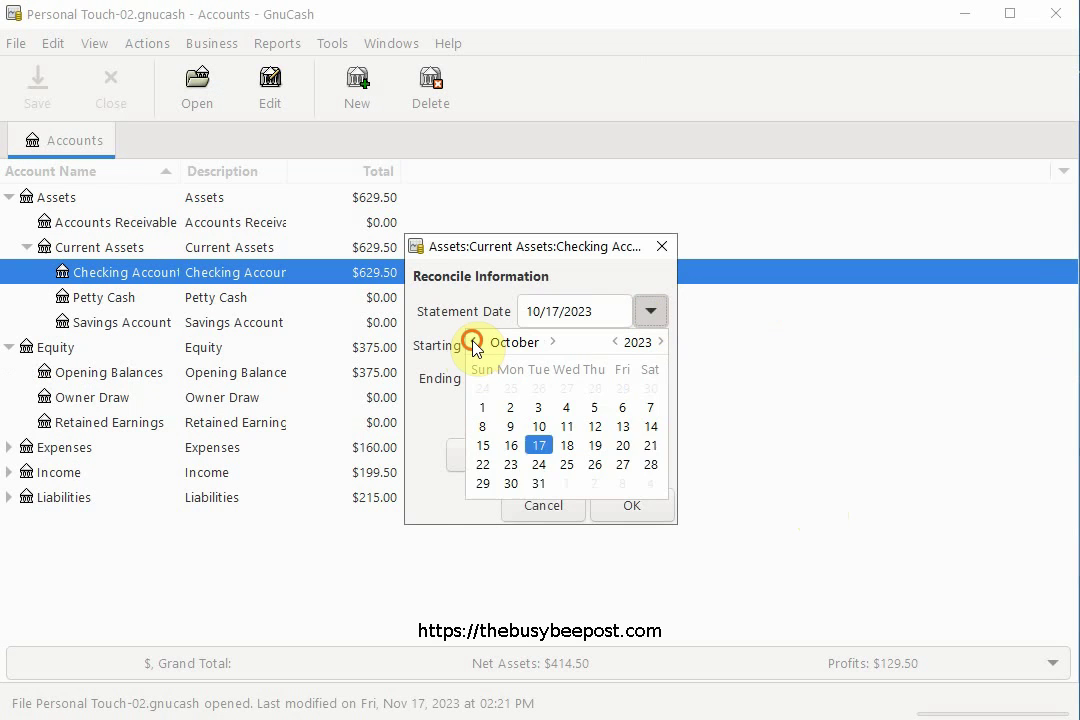
pyautogui.click(475, 344)
pyautogui.click(651, 466)
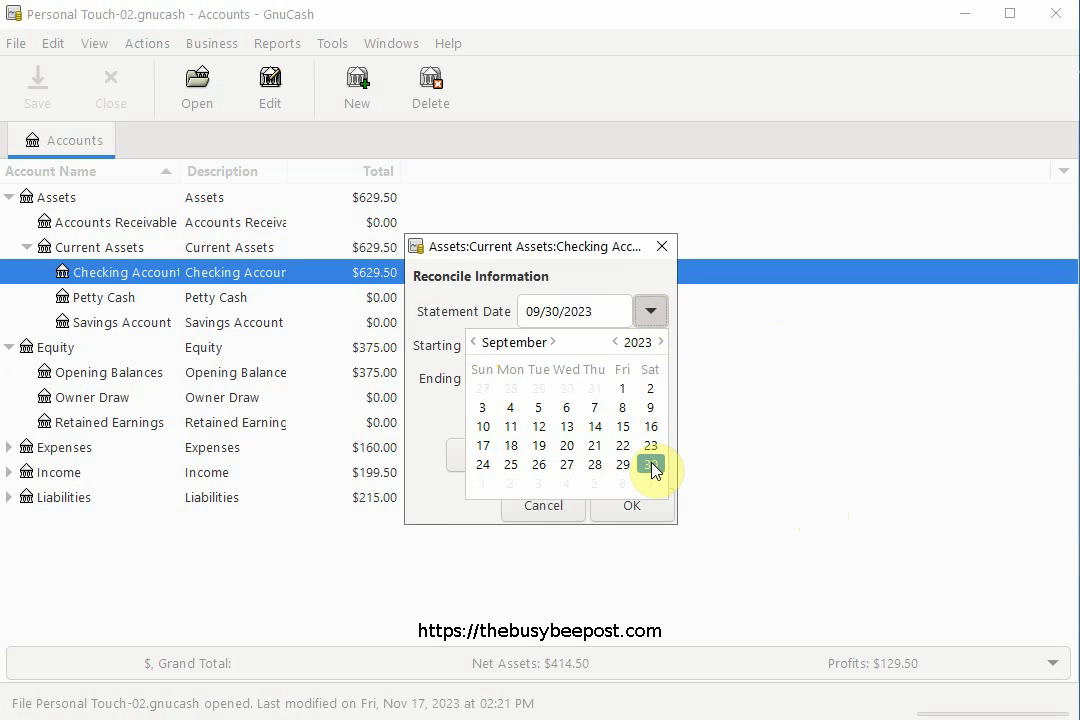
pyautogui.click(612, 278)
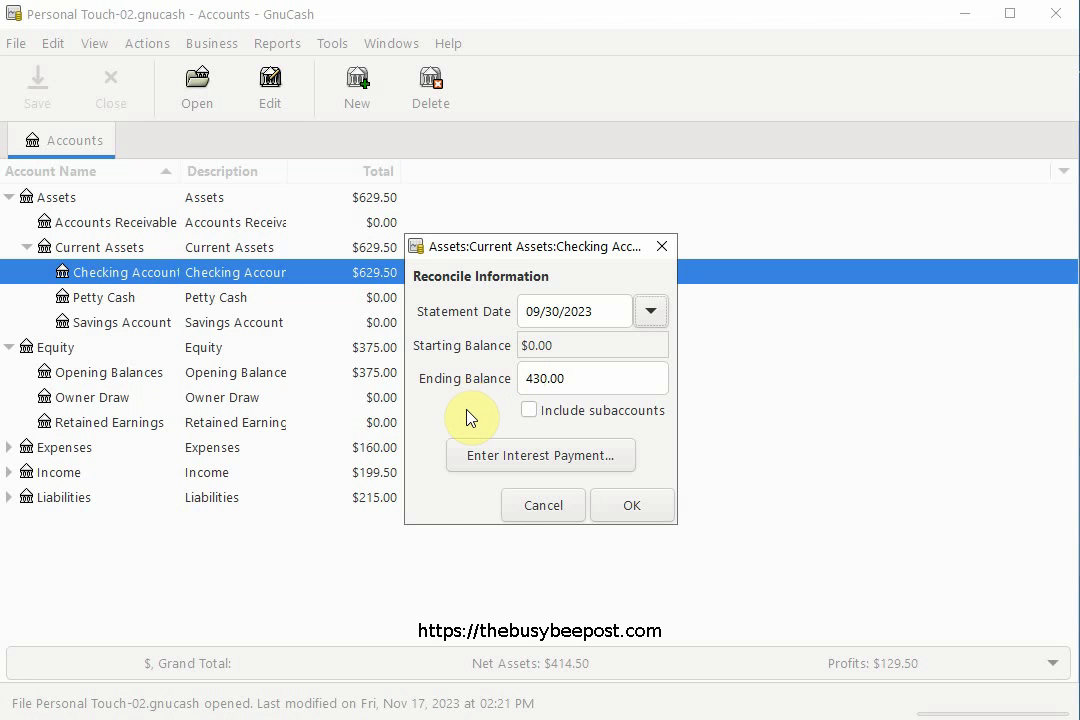
pyautogui.click(528, 412)
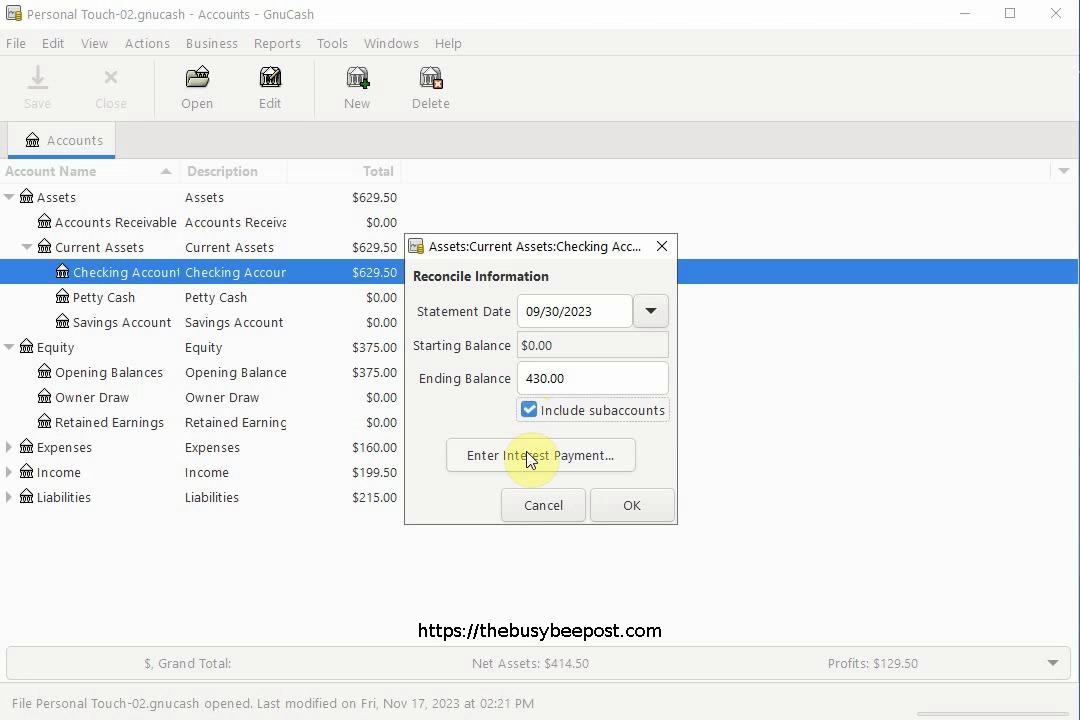
# Start an interest payment for the Checking Account with an amount of 1.00, dated 09/30/2023.
pyautogui.click(527, 461)
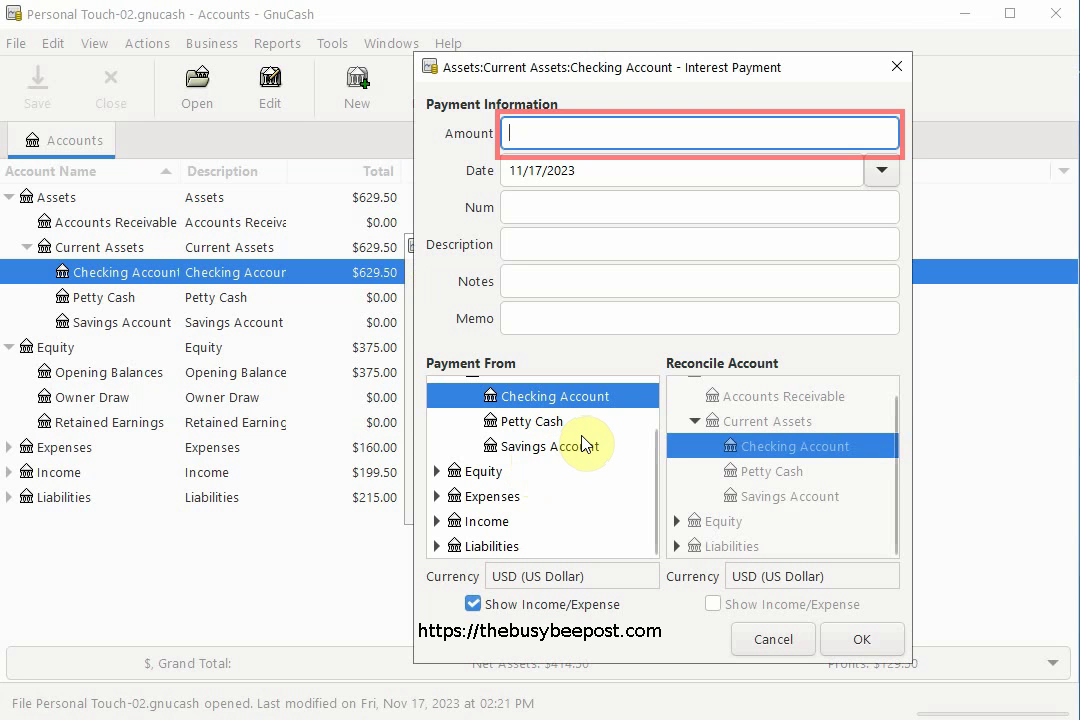
pyautogui.write('1.00')
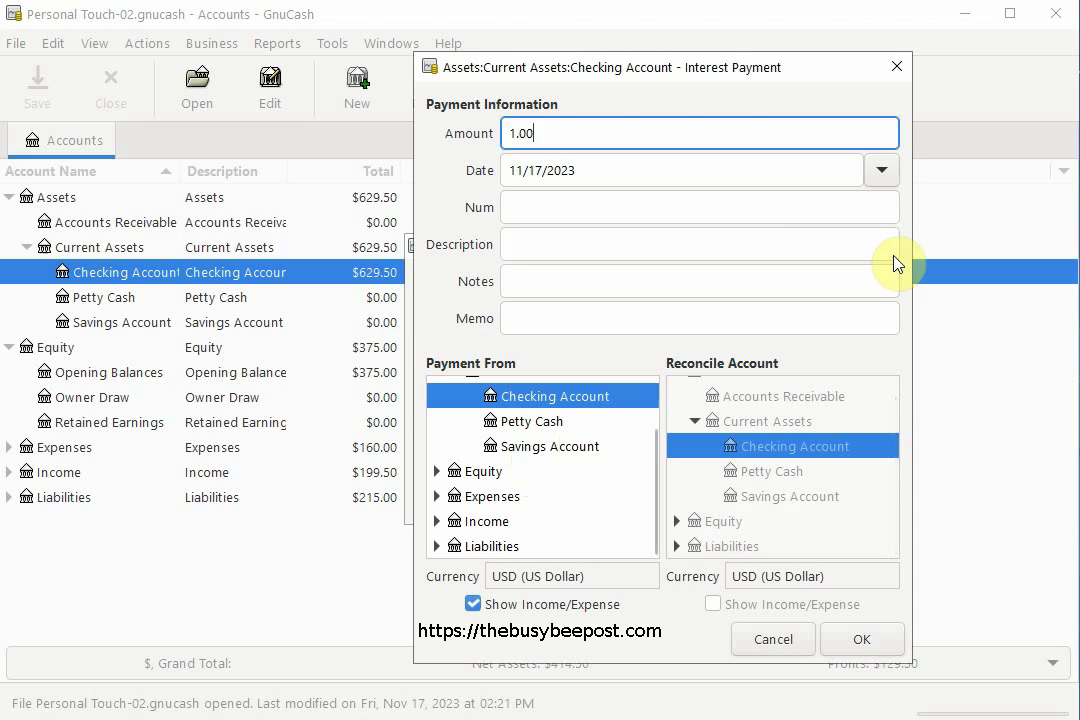
pyautogui.click(877, 163)
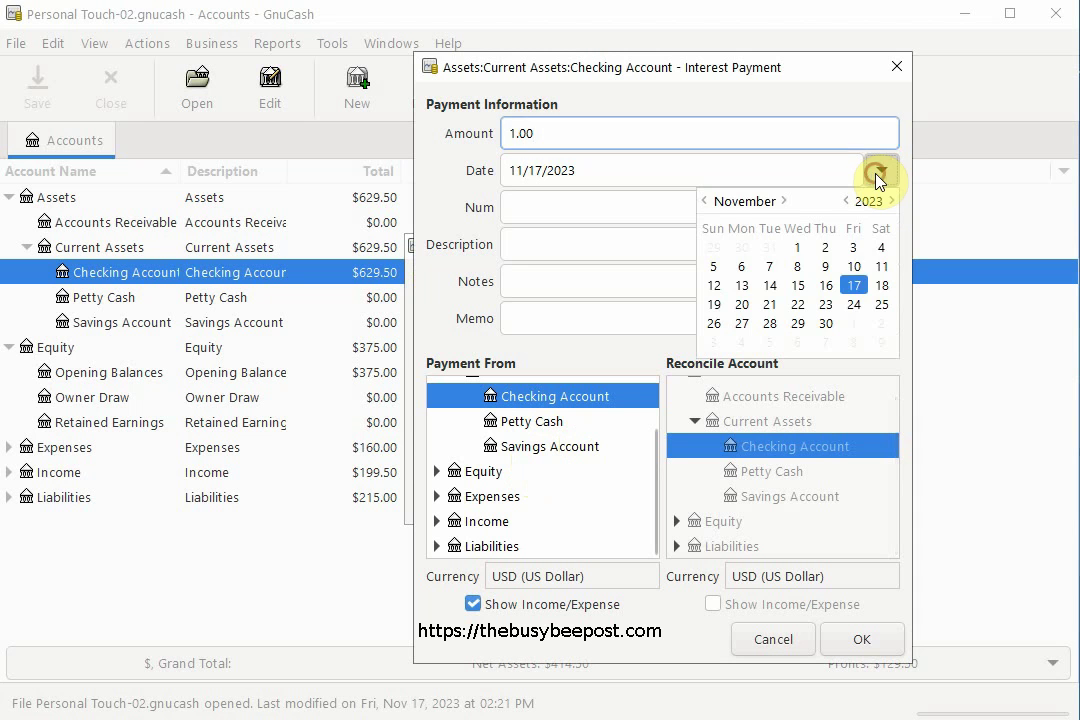
pyautogui.click(704, 204)
pyautogui.click(704, 204)
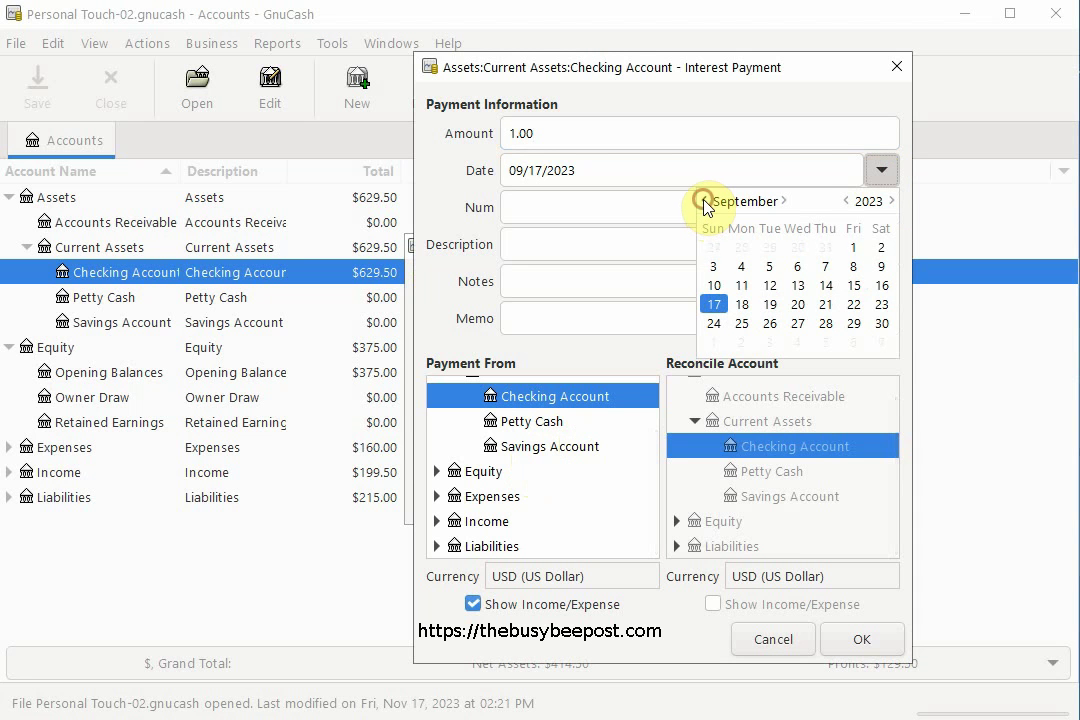
pyautogui.click(882, 325)
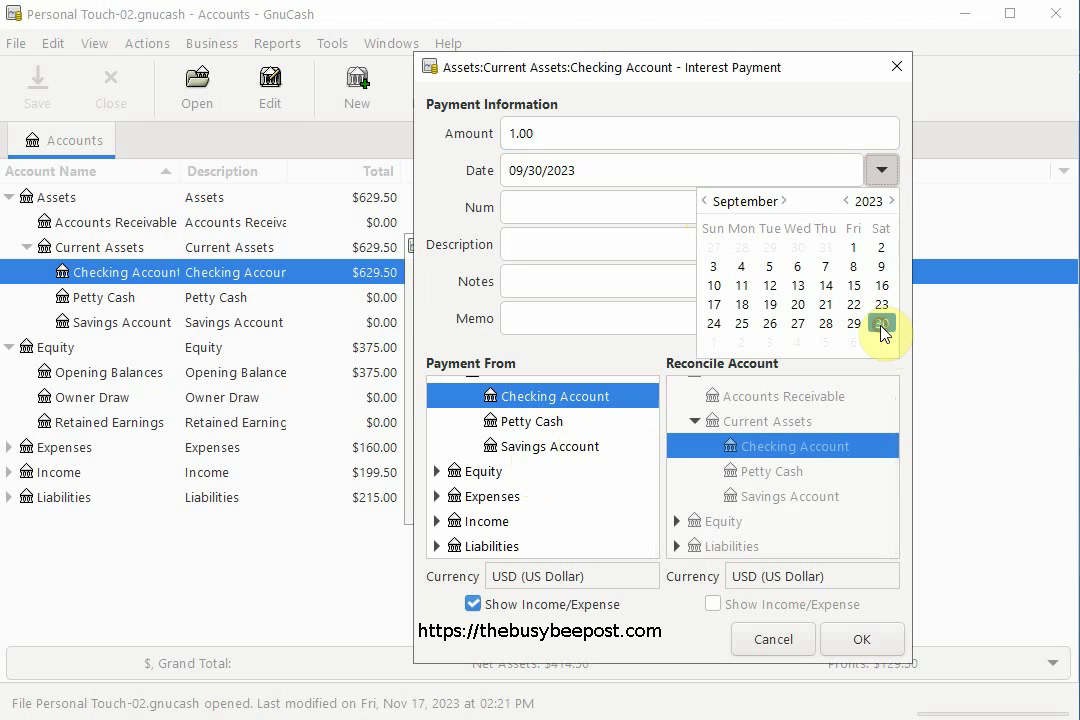
pyautogui.click(542, 207)
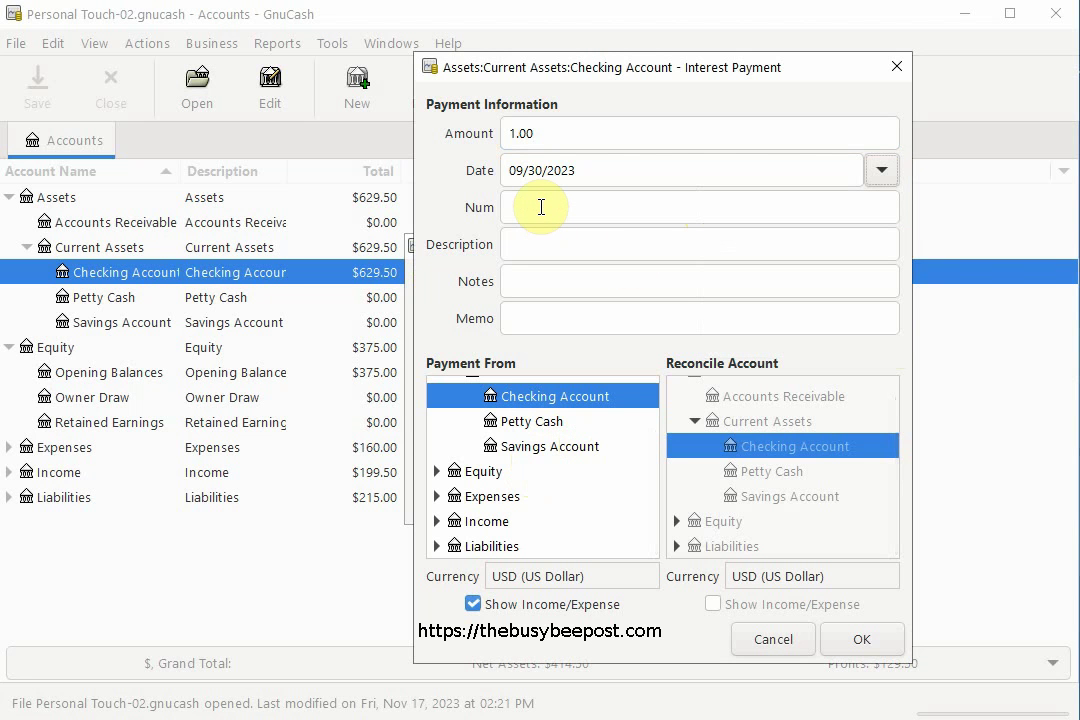
pyautogui.click(540, 207)
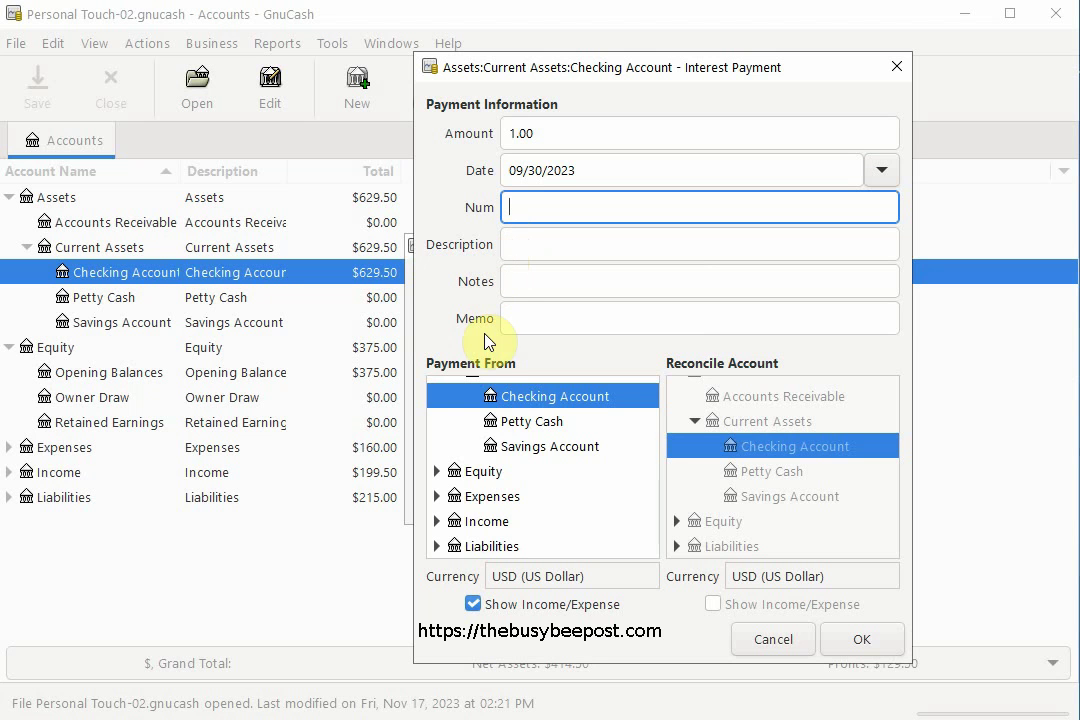
# Choose Interest Income under Income as the payment source and record the interest payment.
pyautogui.scroll(3, 651, 506)
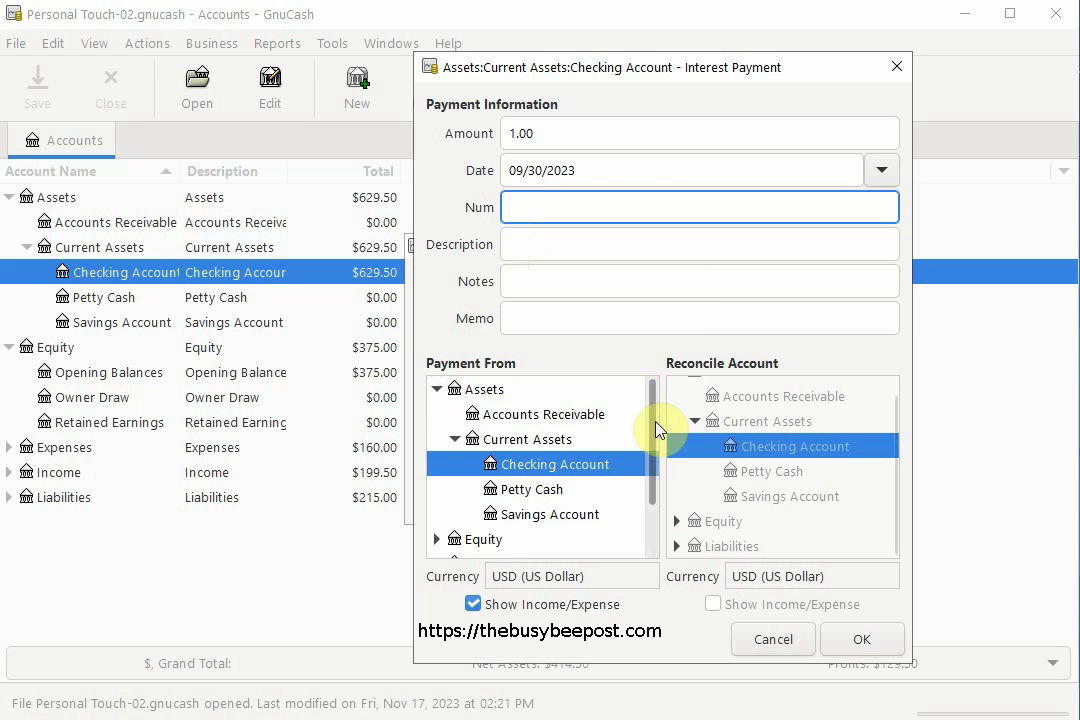
pyautogui.scroll(-3, 650, 430)
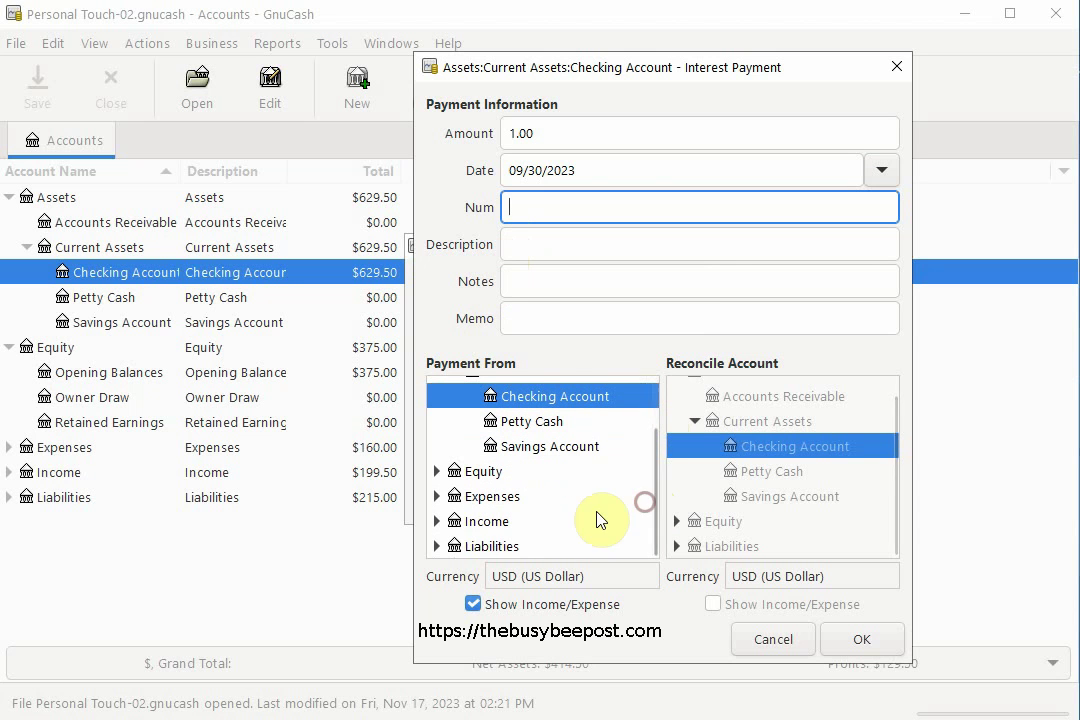
pyautogui.click(436, 521)
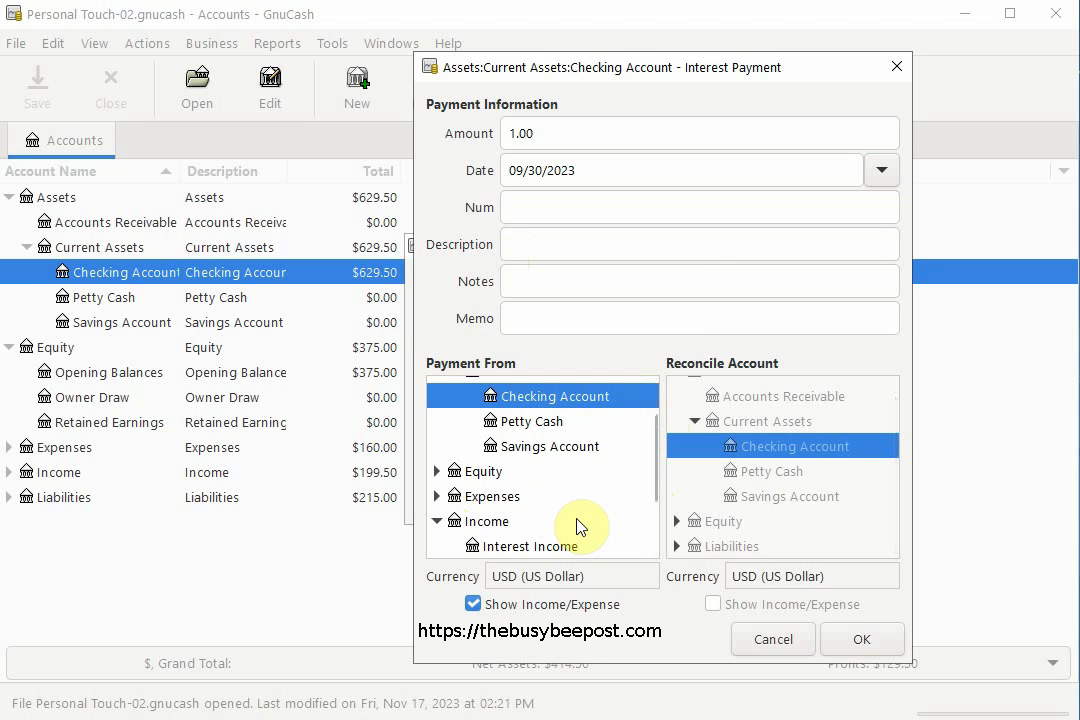
pyautogui.moveTo(651, 453); pyautogui.dragTo(648, 515)
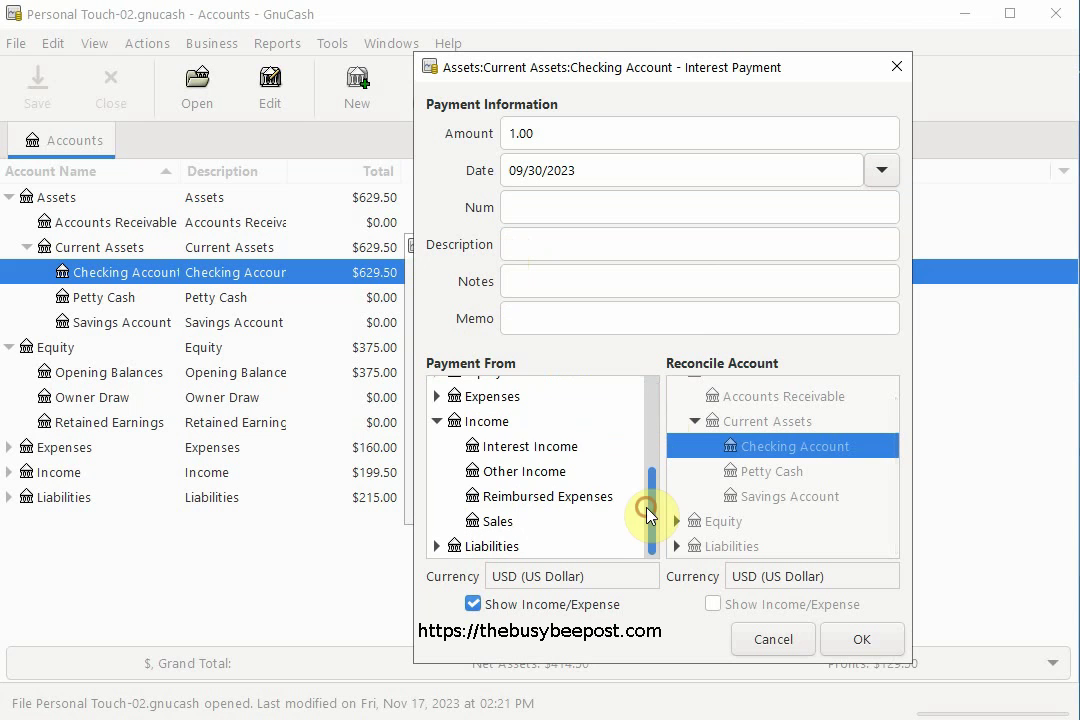
pyautogui.click(510, 446)
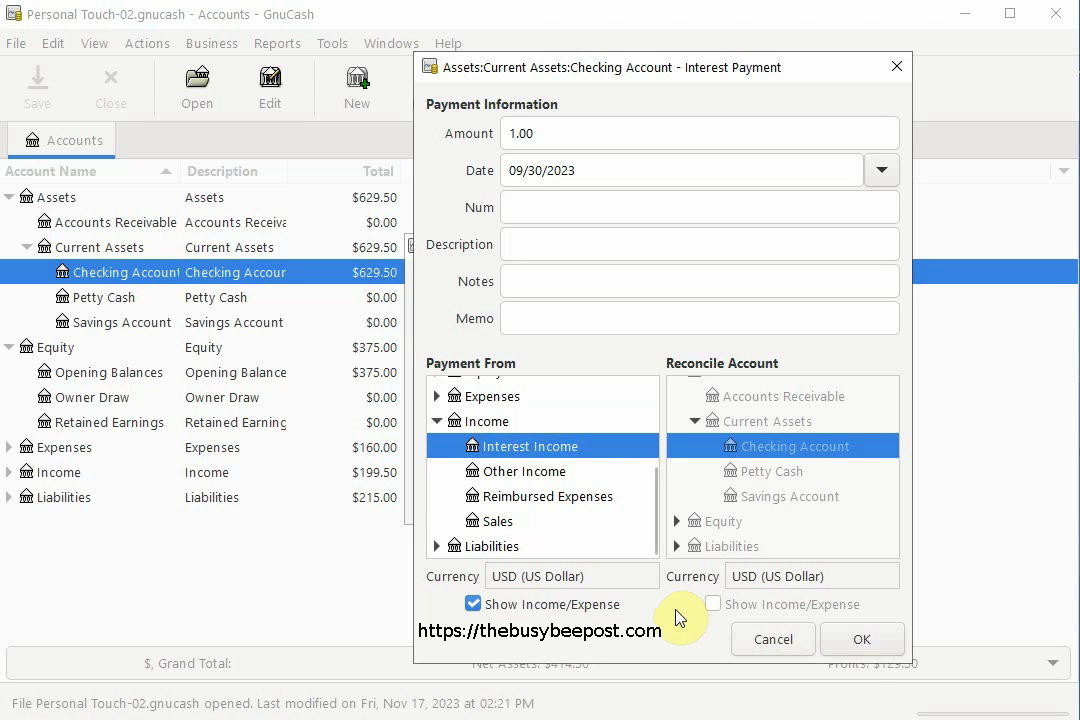
pyautogui.click(862, 641)
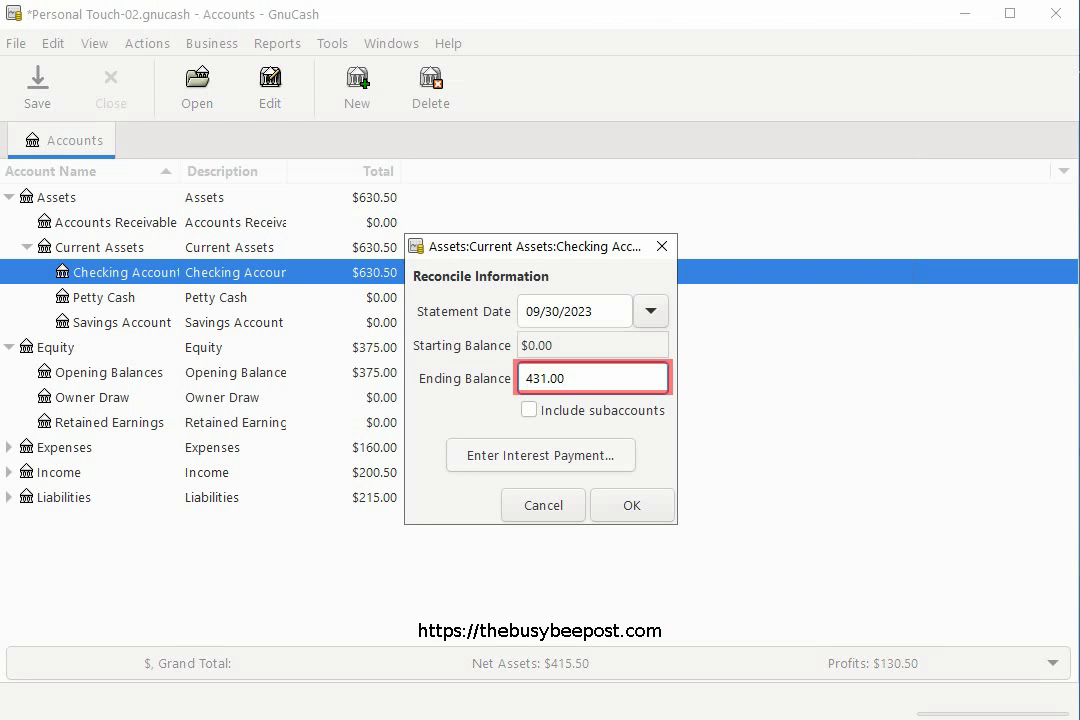
# Reconcile the 500.00 opening balance, the 1.00 interest and the 70.00 Max Office Supplies withdrawal, and finish the September reconciliation.
pyautogui.click(630, 508)
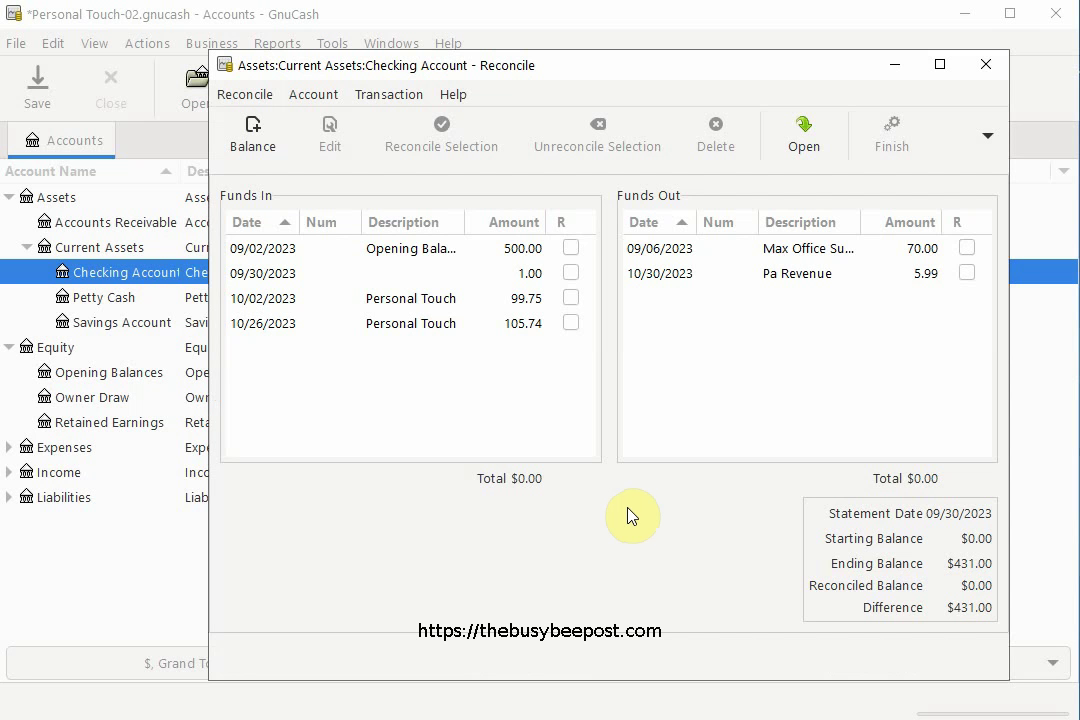
pyautogui.click(571, 249)
pyautogui.click(571, 274)
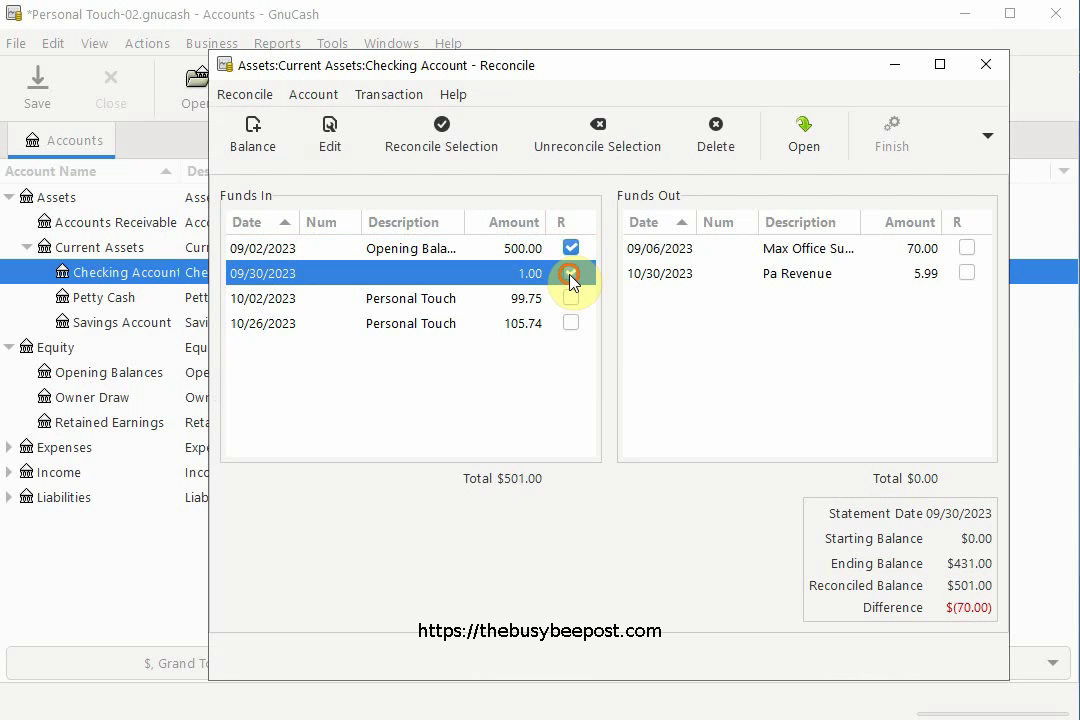
pyautogui.click(965, 249)
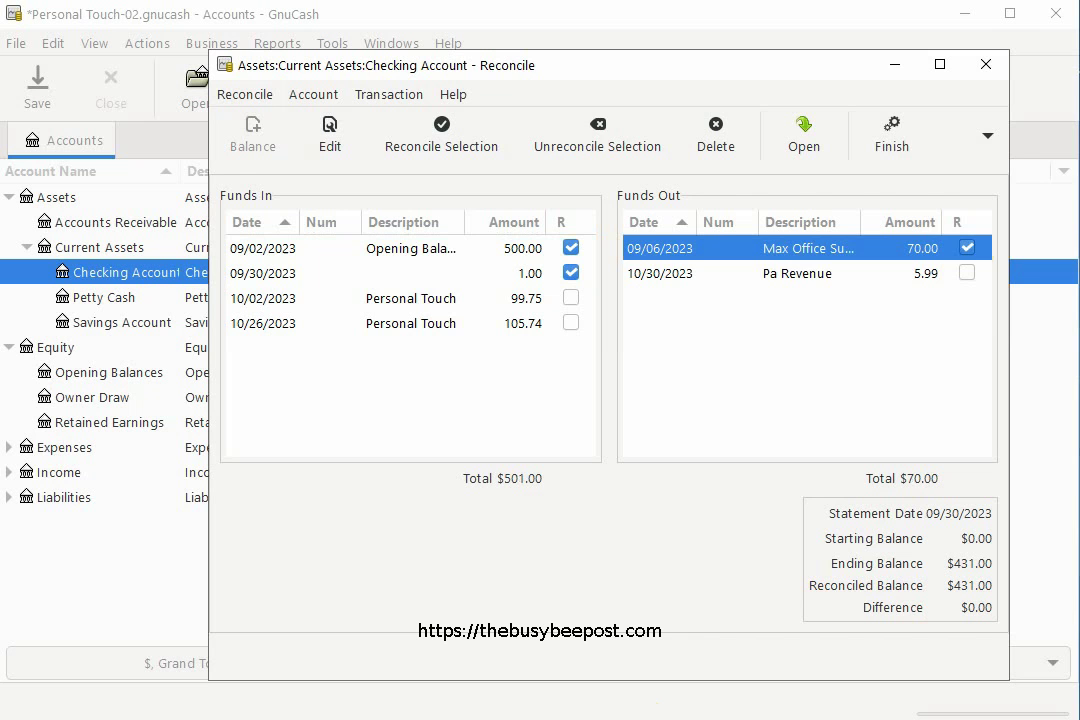
pyautogui.click(891, 138)
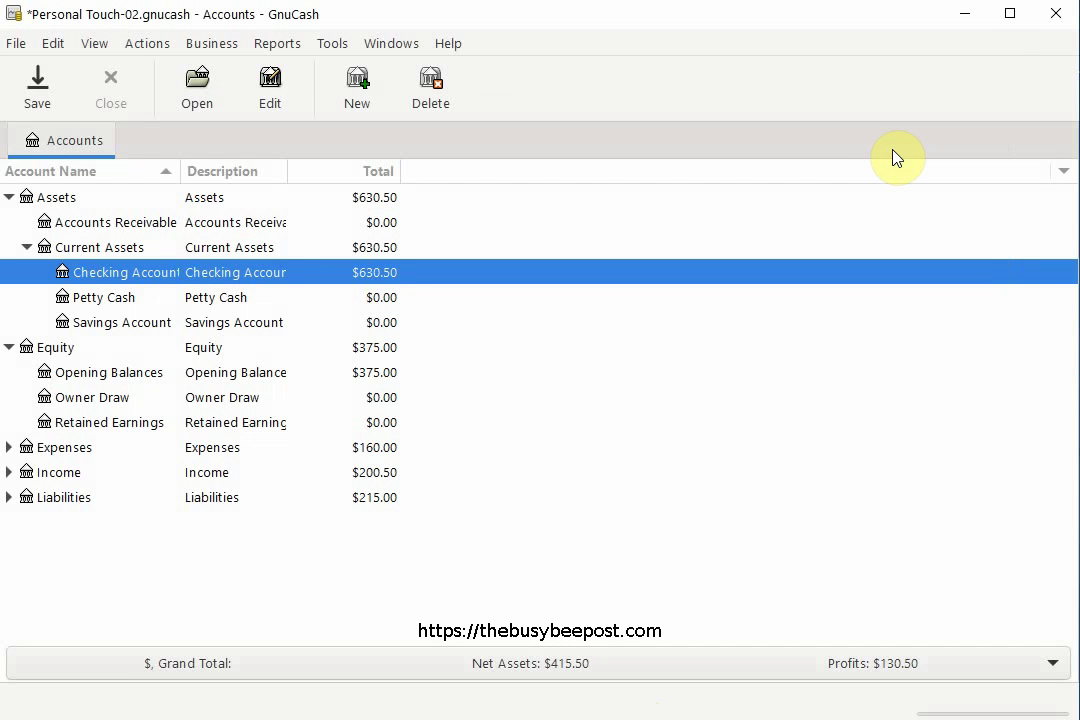
# Open the Checking Account register and start a reconciliation for the 10/31/2023 statement with subaccounts included.
pyautogui.doubleClick(145, 278)
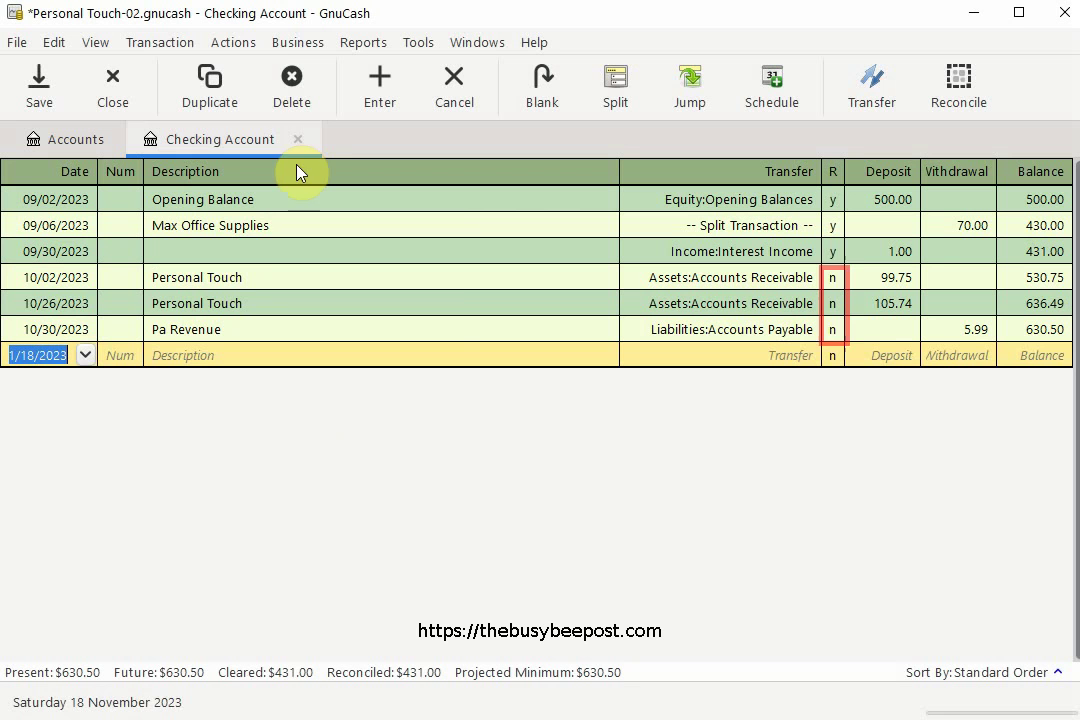
pyautogui.click(234, 43)
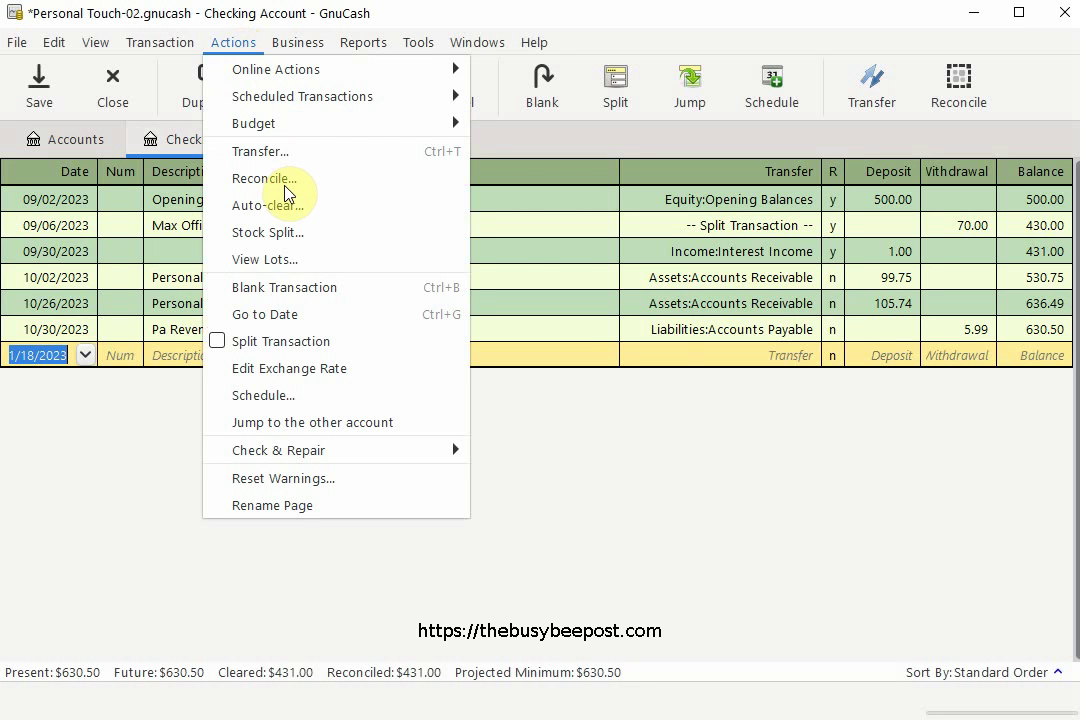
pyautogui.click(268, 180)
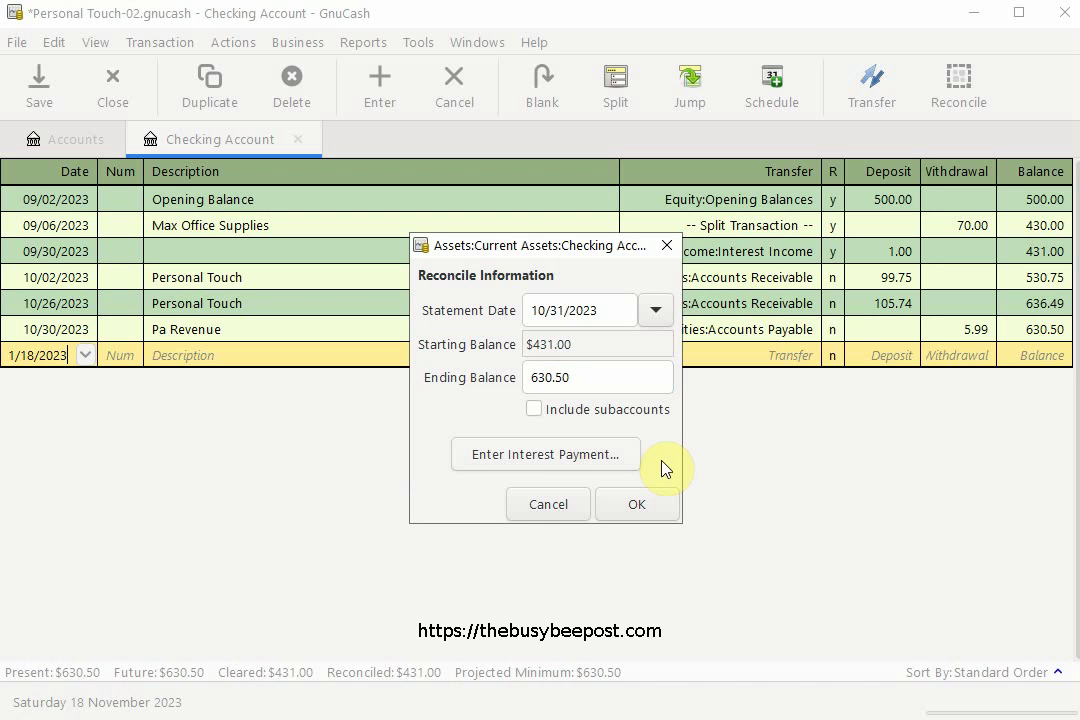
pyautogui.click(535, 410)
pyautogui.click(640, 510)
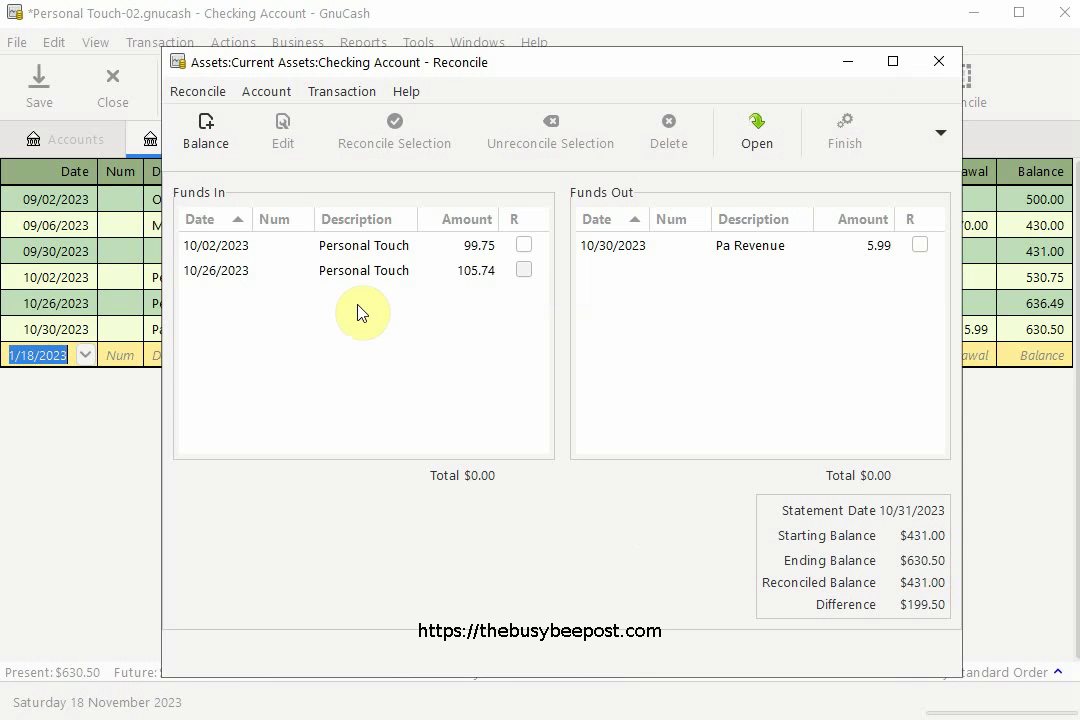
# Mark the 99.75 Personal Touch deposit and the 5.99 Pa Revenue withdrawal as reconciled, and postpone the reconciliation.
pyautogui.click(524, 245)
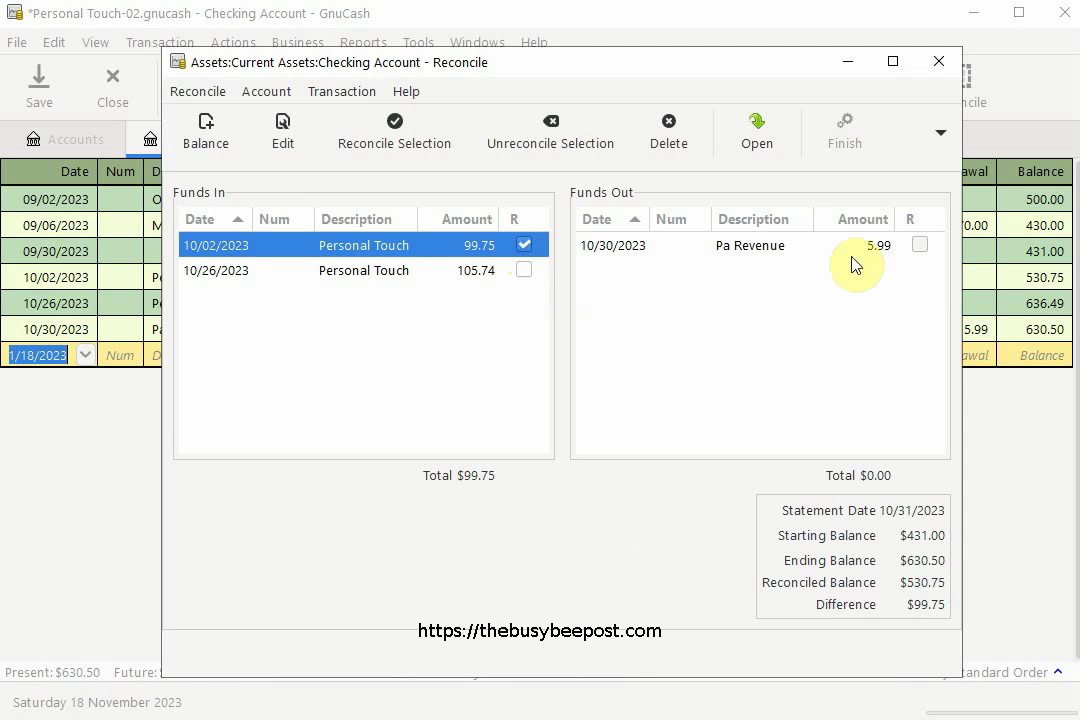
pyautogui.click(920, 246)
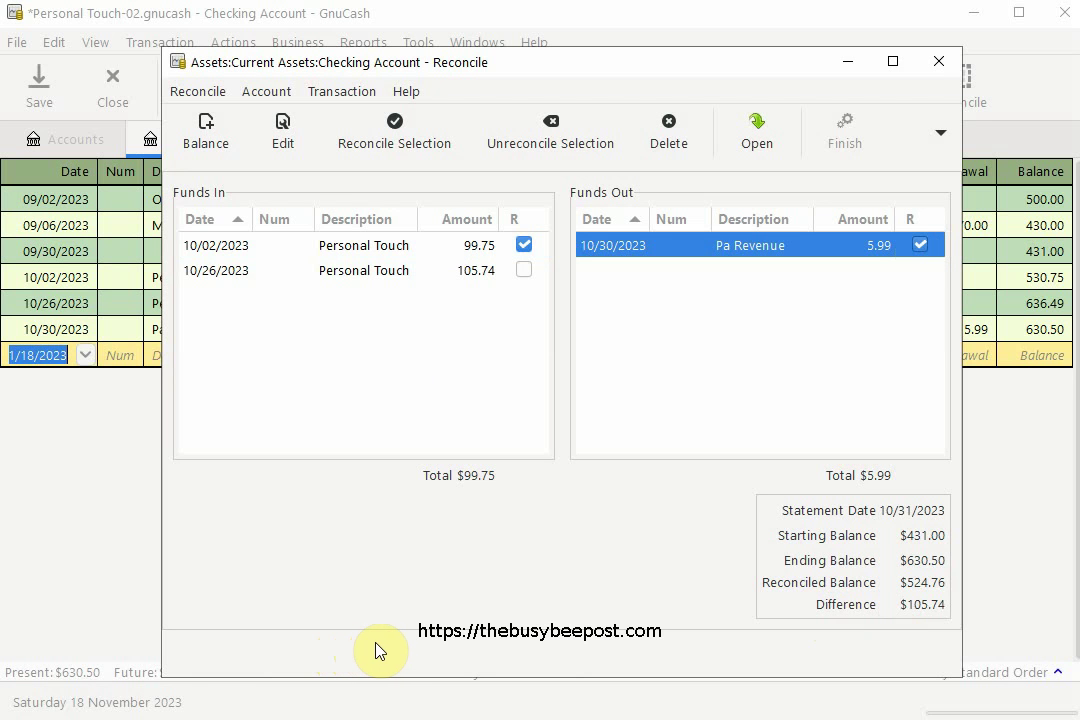
pyautogui.click(940, 136)
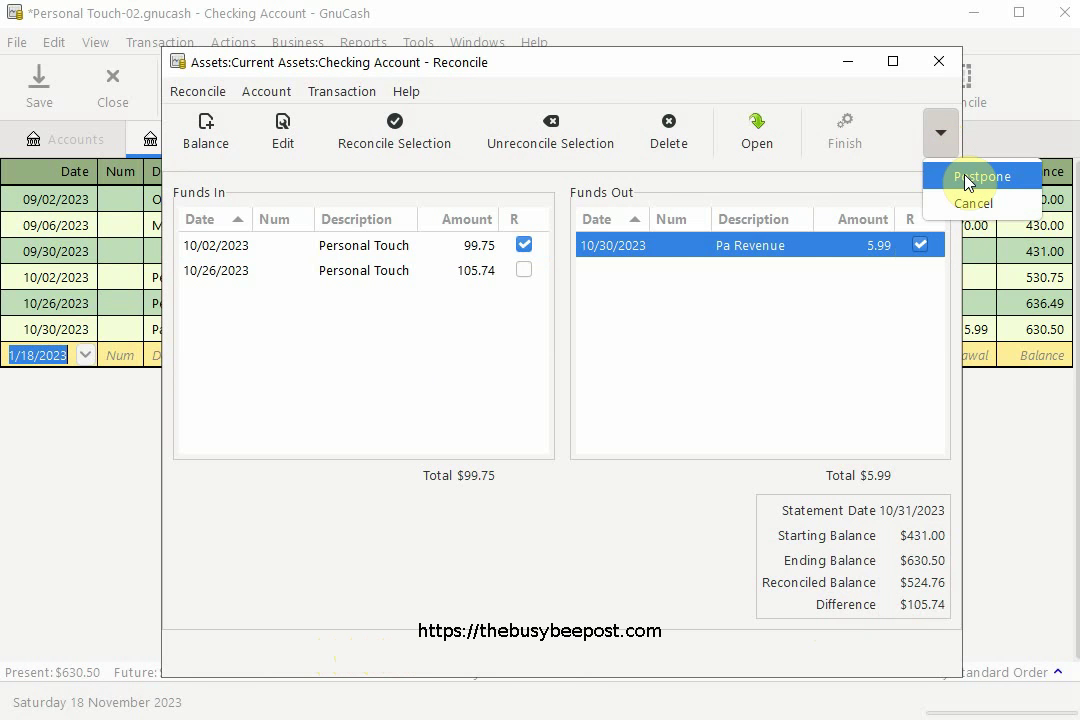
pyautogui.click(968, 180)
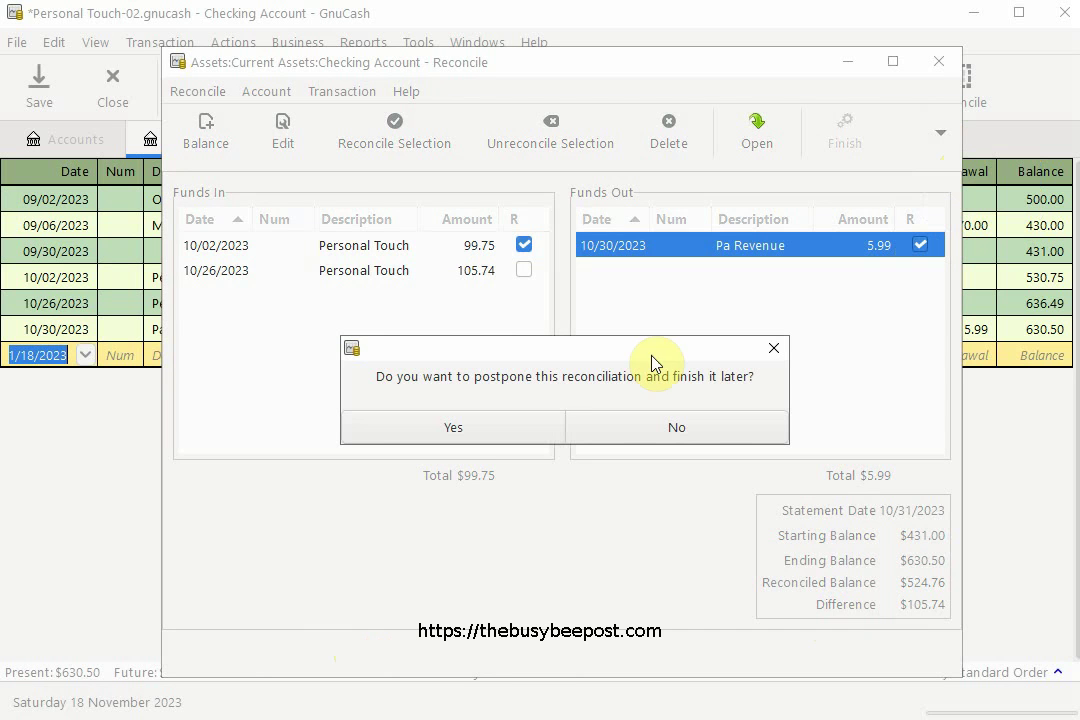
pyautogui.click(447, 433)
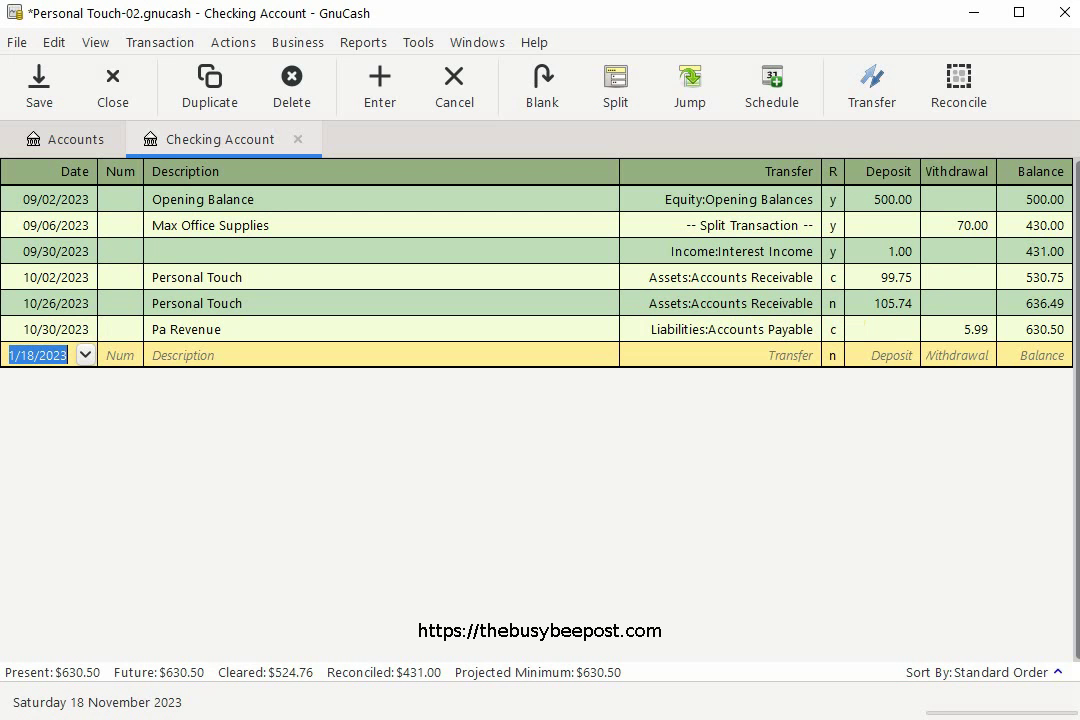
# Resume the postponed 10/31/2023 reconciliation, mark the 105.74 Personal Touch deposit and finish it.
pyautogui.click(230, 46)
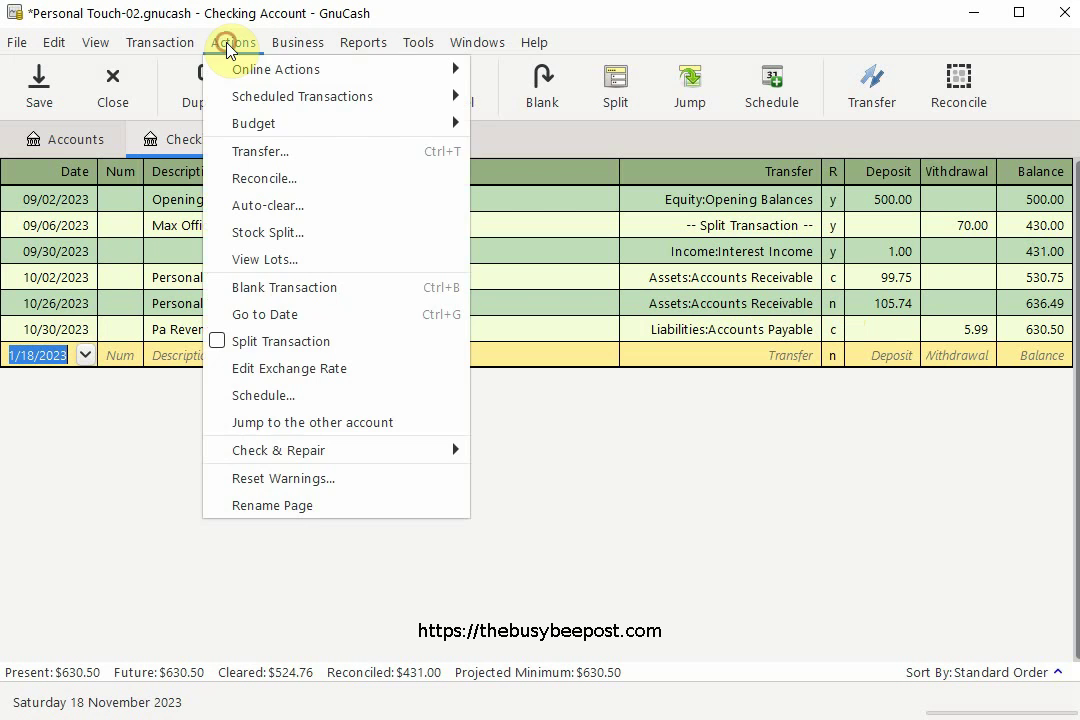
pyautogui.click(263, 180)
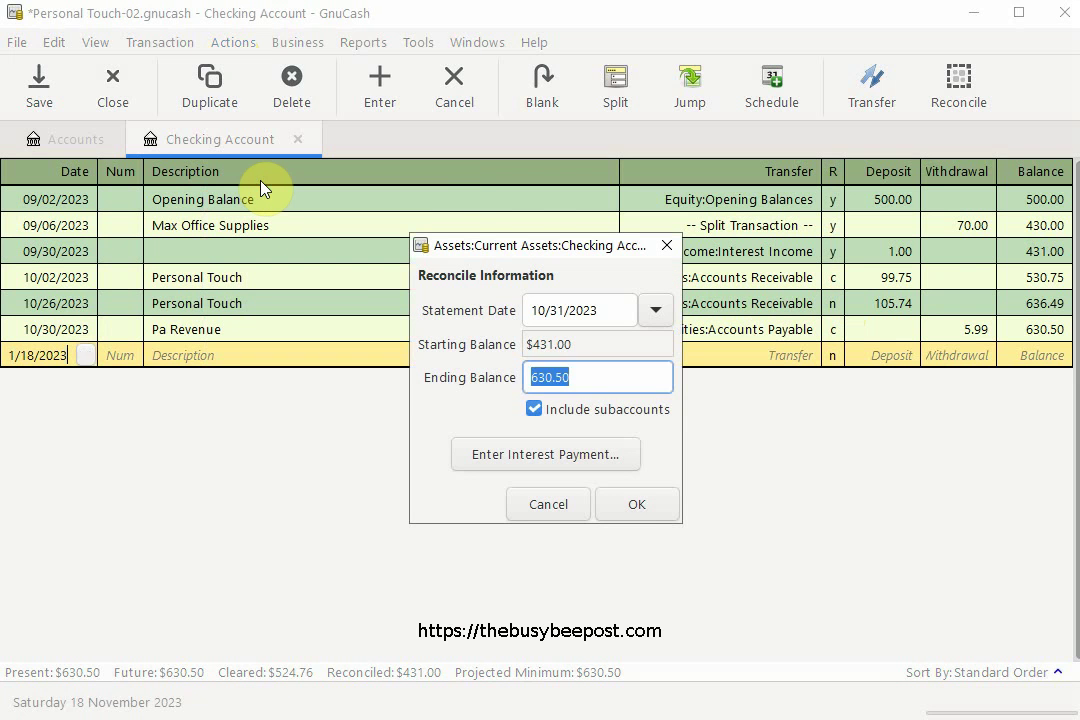
pyautogui.click(634, 506)
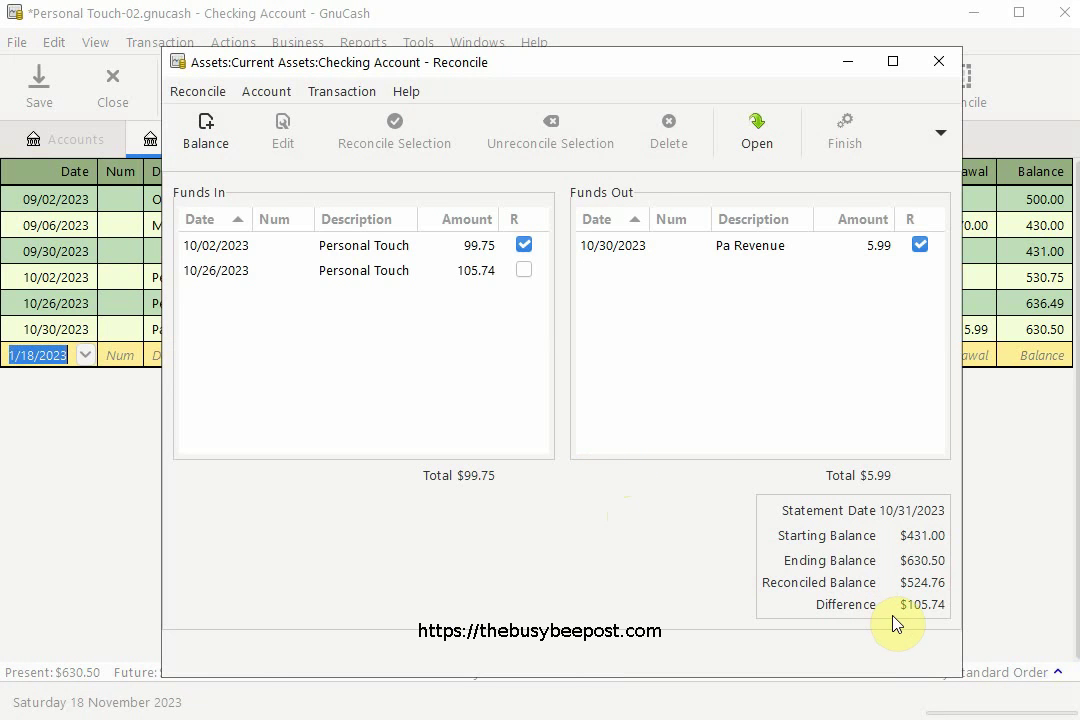
pyautogui.click(522, 271)
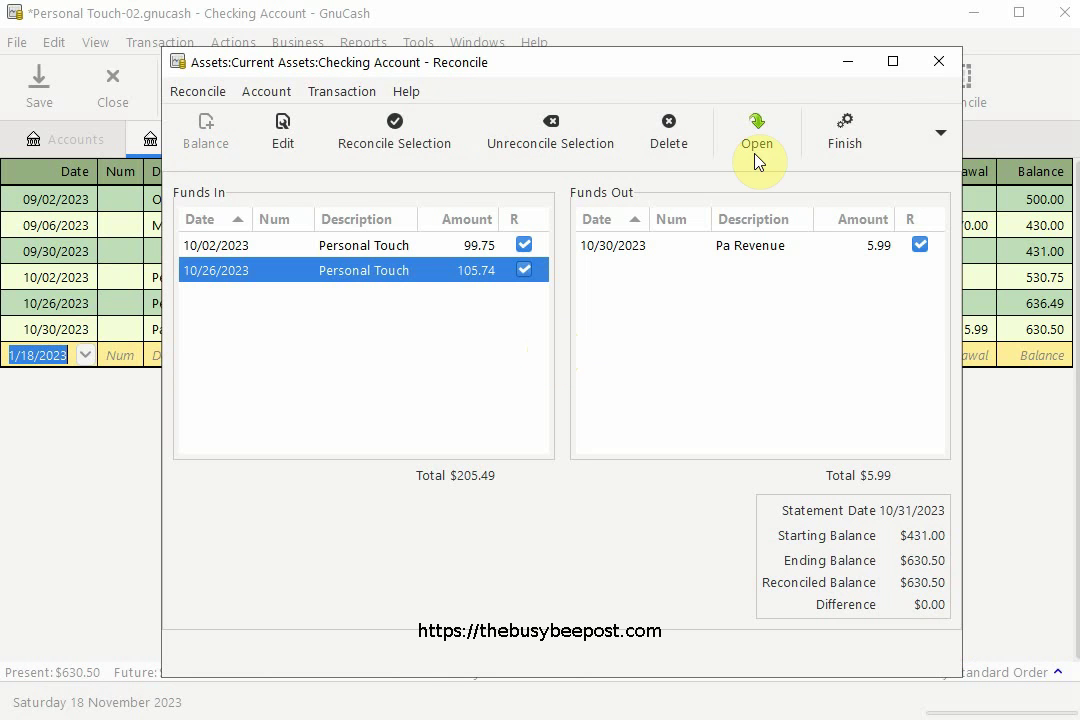
pyautogui.click(834, 152)
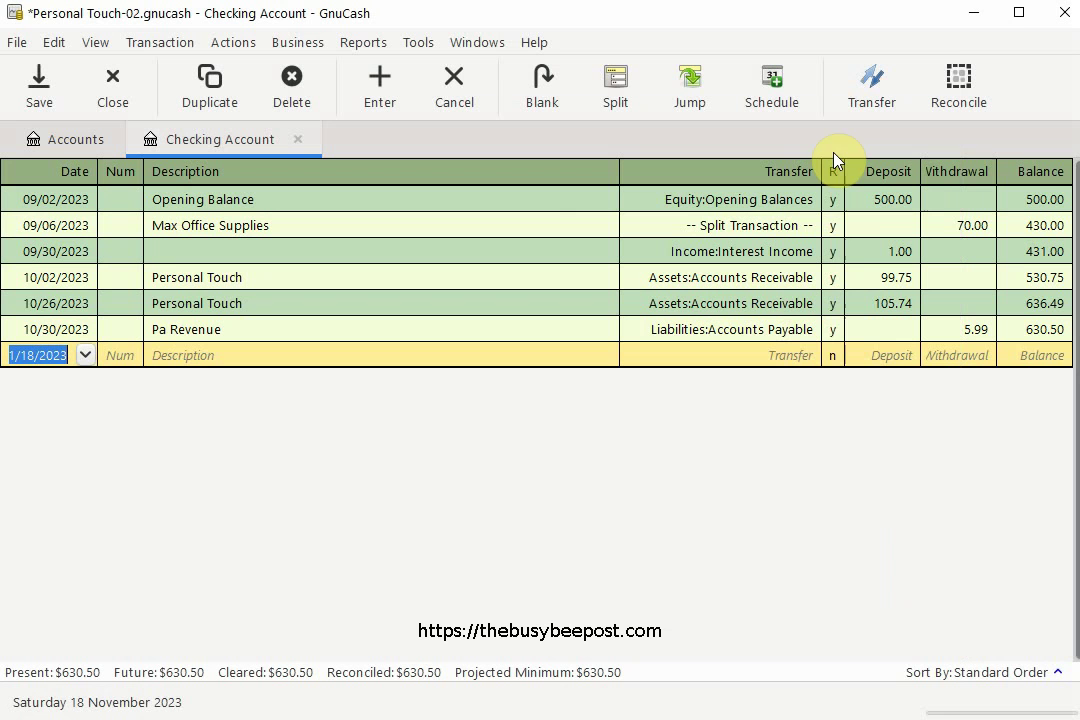